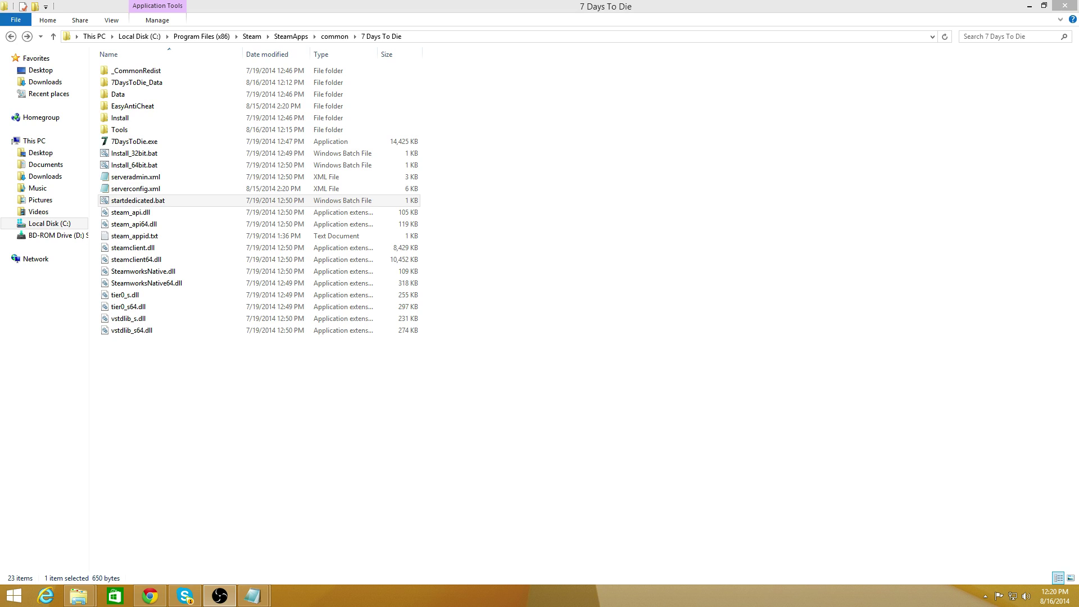
Check the game folder's path and browse Tools\bin, where putty.exe is, then return.
{"action": "left_click", "coordinate": [683, 450]}
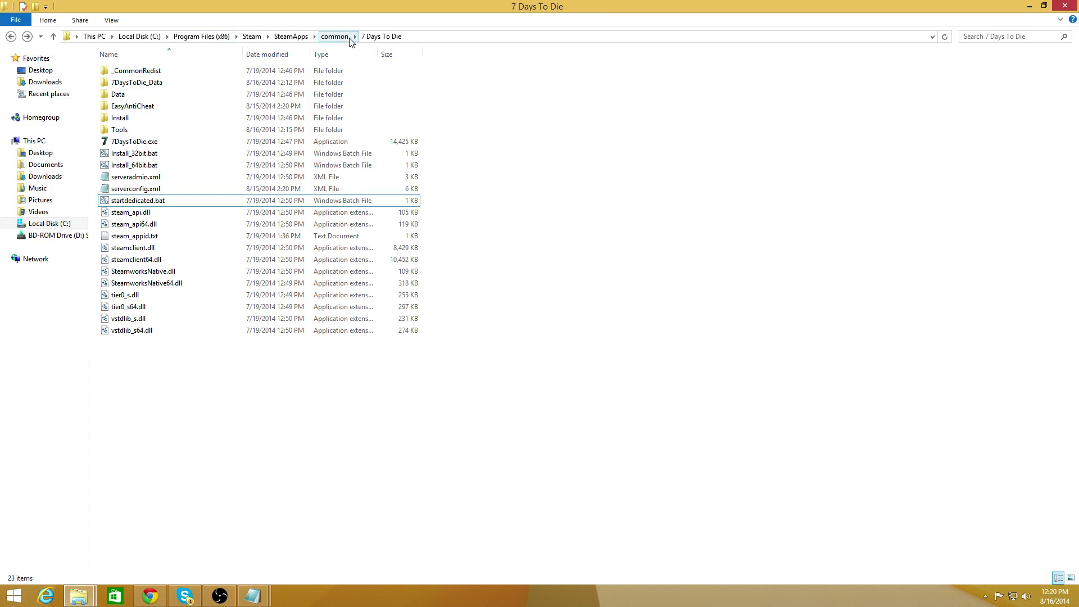
{"action": "left_click", "coordinate": [482, 35]}
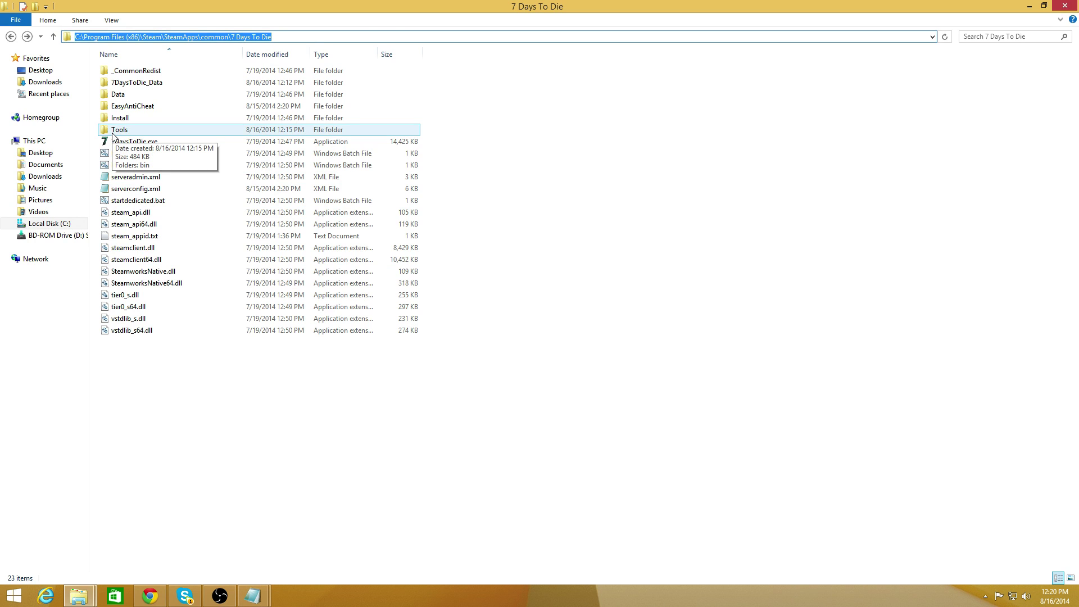
{"action": "left_click", "coordinate": [114, 132]}
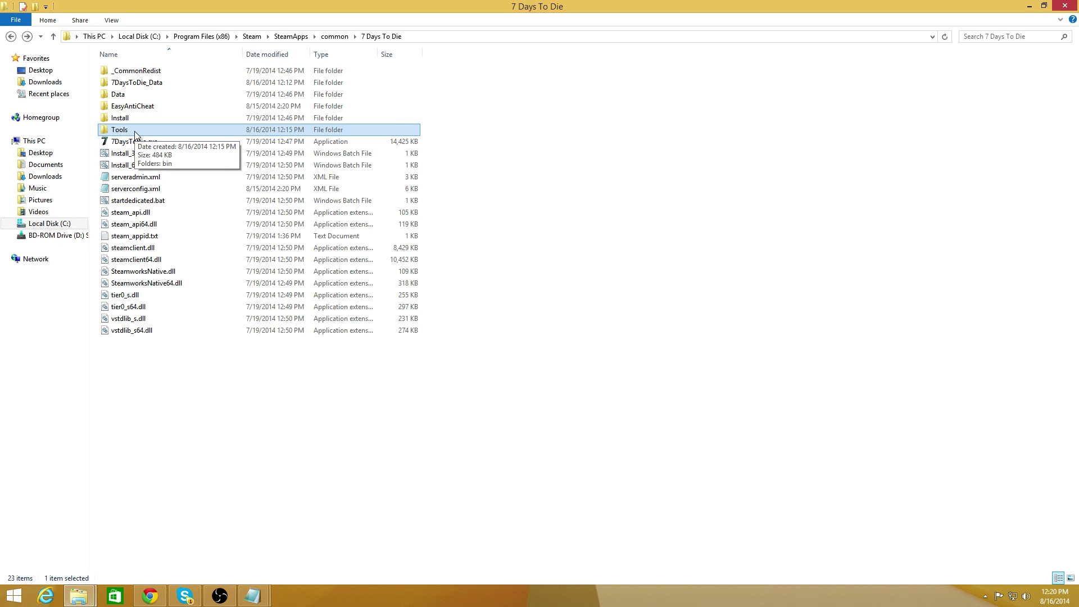
{"action": "double_click", "coordinate": [134, 135]}
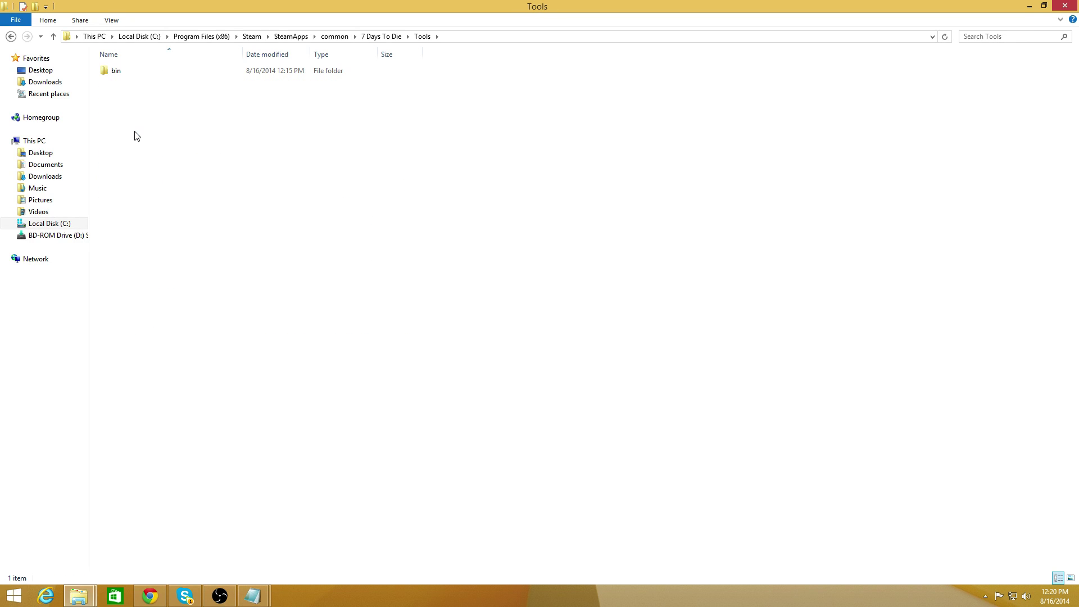
{"action": "double_click", "coordinate": [122, 79]}
{"action": "key", "text": "BackSpace"}
{"action": "key", "text": "BackSpace"}
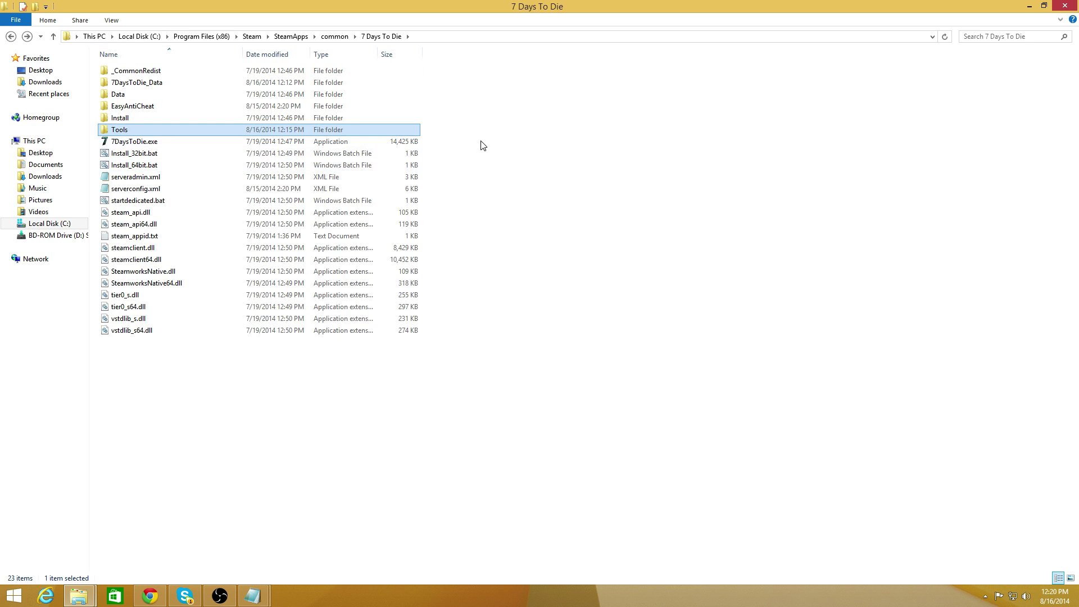
Open serveradmin.xml maximized in Notepad and highlight the admin and moderator Steam IDs.
{"action": "left_click", "coordinate": [588, 200]}
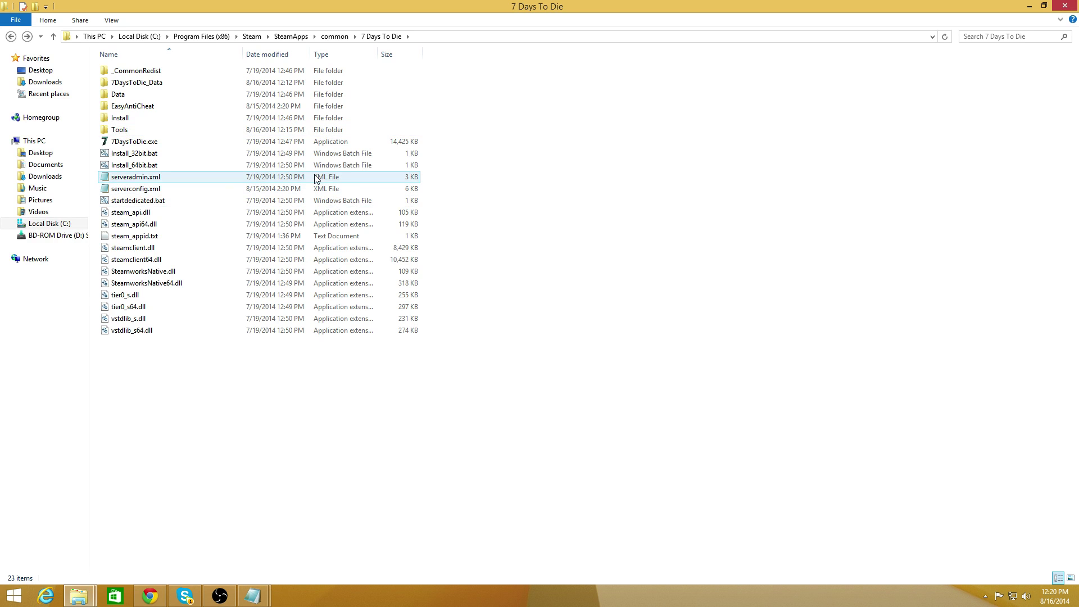
{"action": "double_click", "coordinate": [308, 178]}
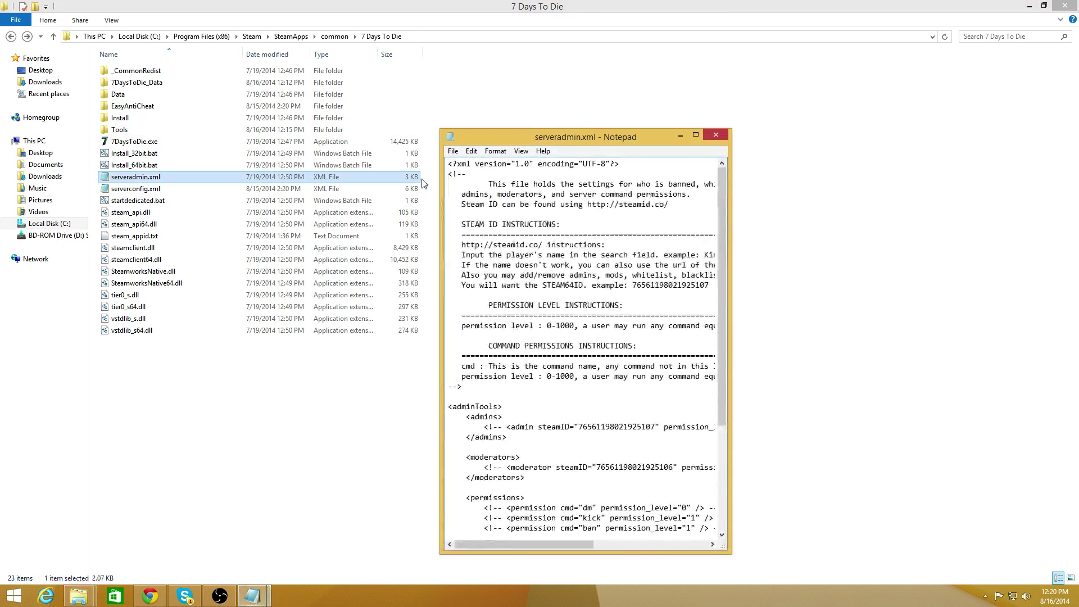
{"action": "left_click", "coordinate": [696, 136]}
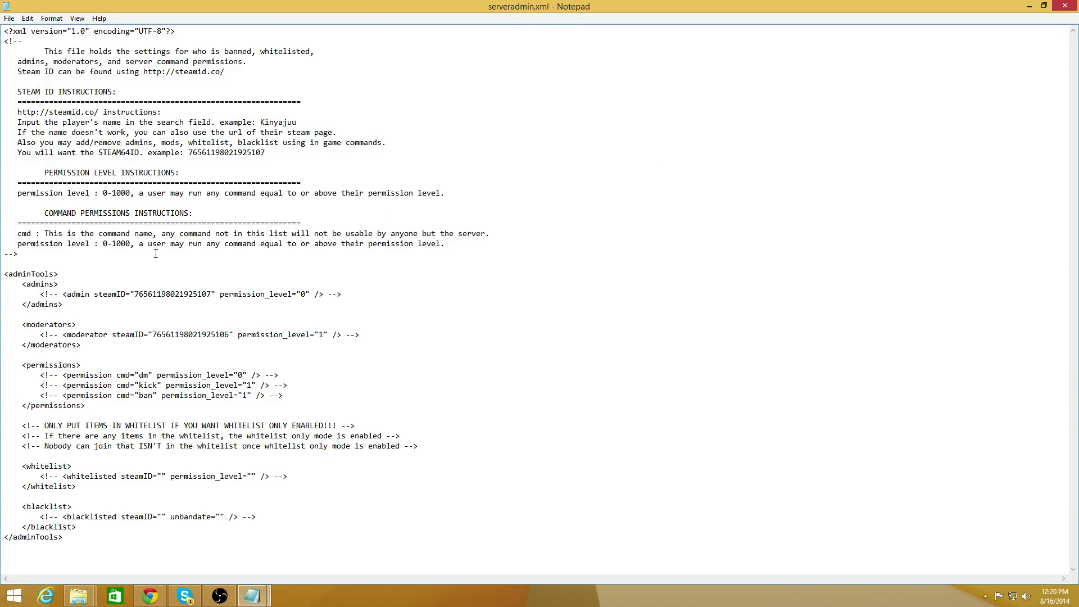
{"action": "left_click_drag", "start_coordinate": [133, 294], "coordinate": [290, 284]}
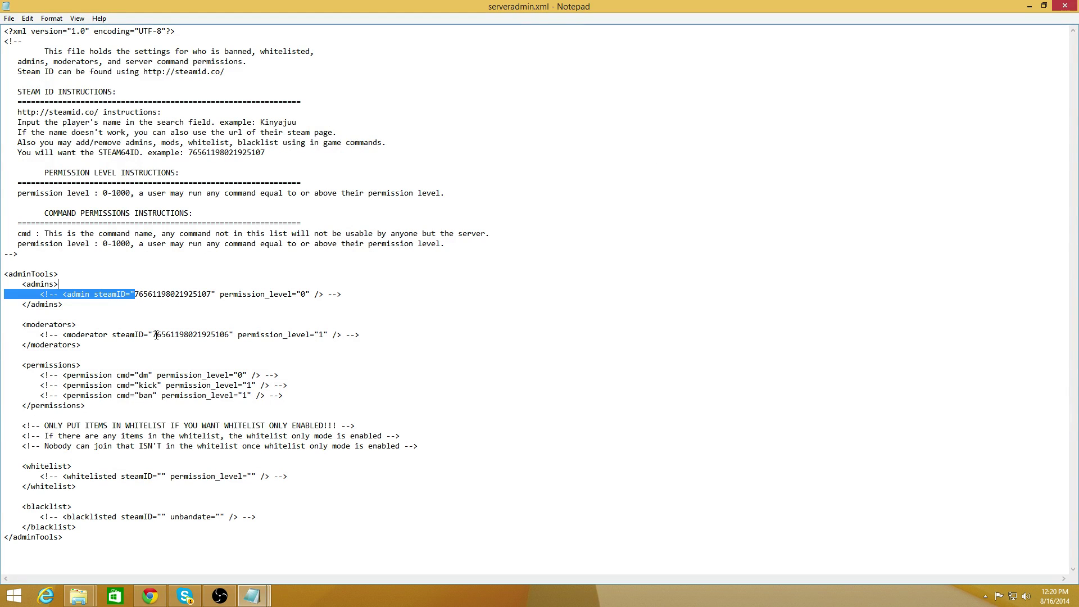
{"action": "left_click_drag", "start_coordinate": [148, 335], "coordinate": [230, 338]}
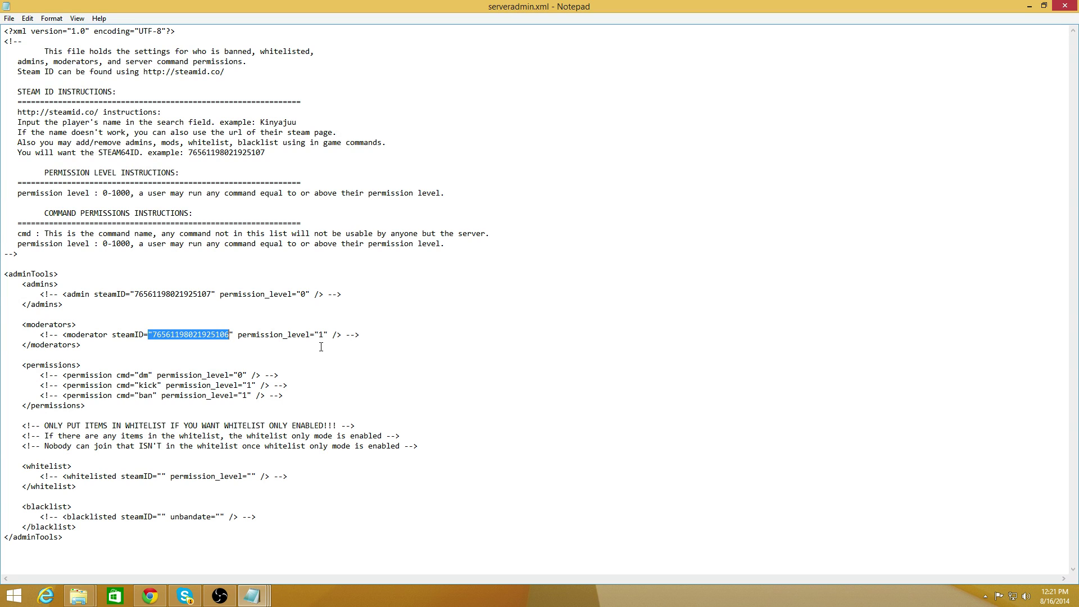
Close serveradmin.xml and open serverconfig.xml maximized in Notepad.
{"action": "double_click", "coordinate": [737, 6]}
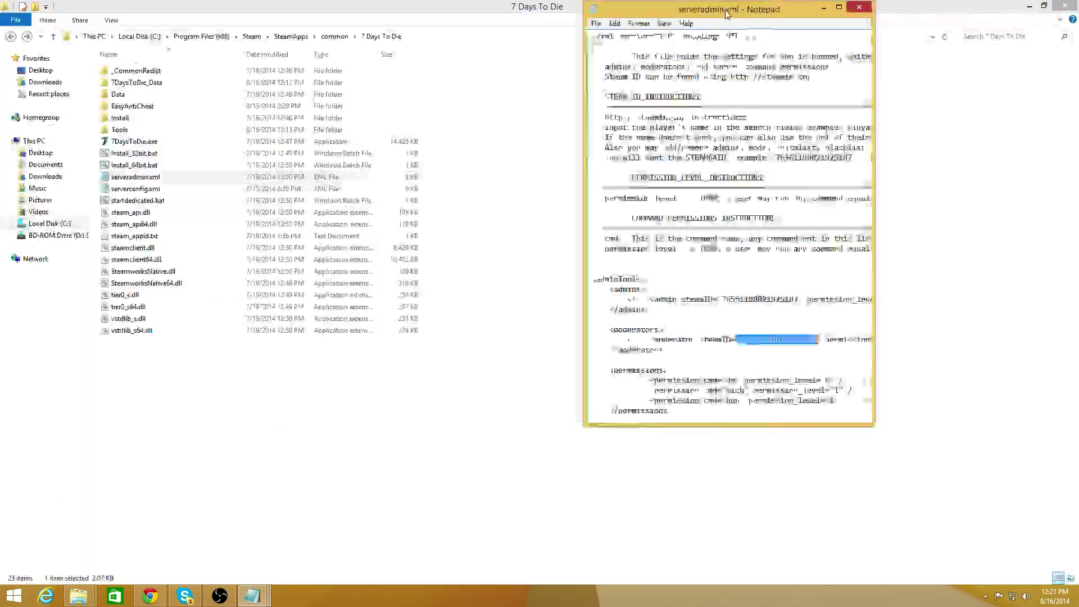
{"action": "key", "text": "super+Down"}
{"action": "double_click", "coordinate": [169, 189]}
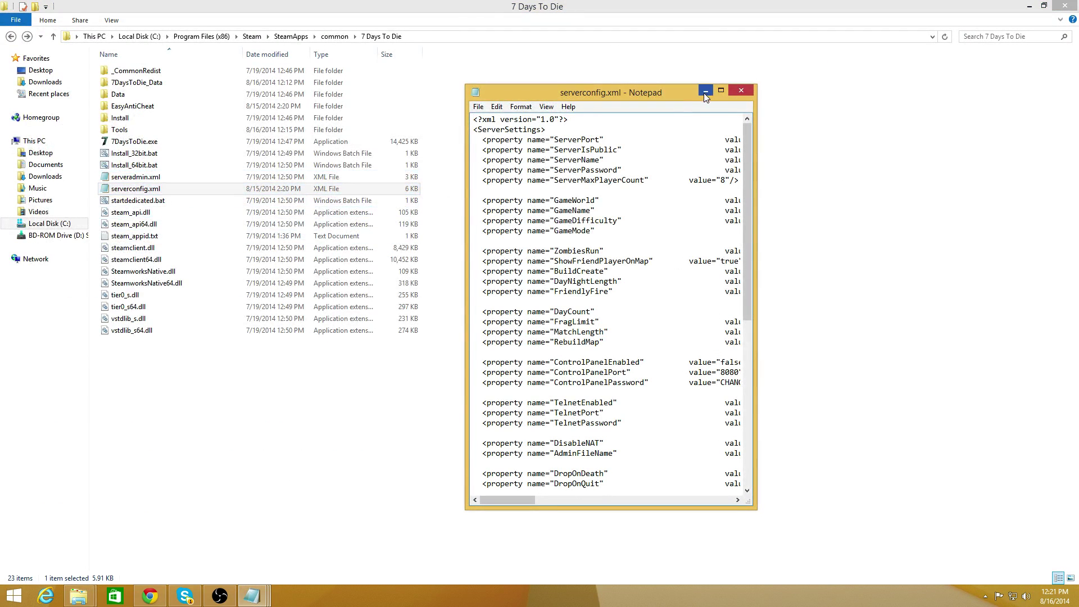
{"action": "left_click", "coordinate": [723, 91]}
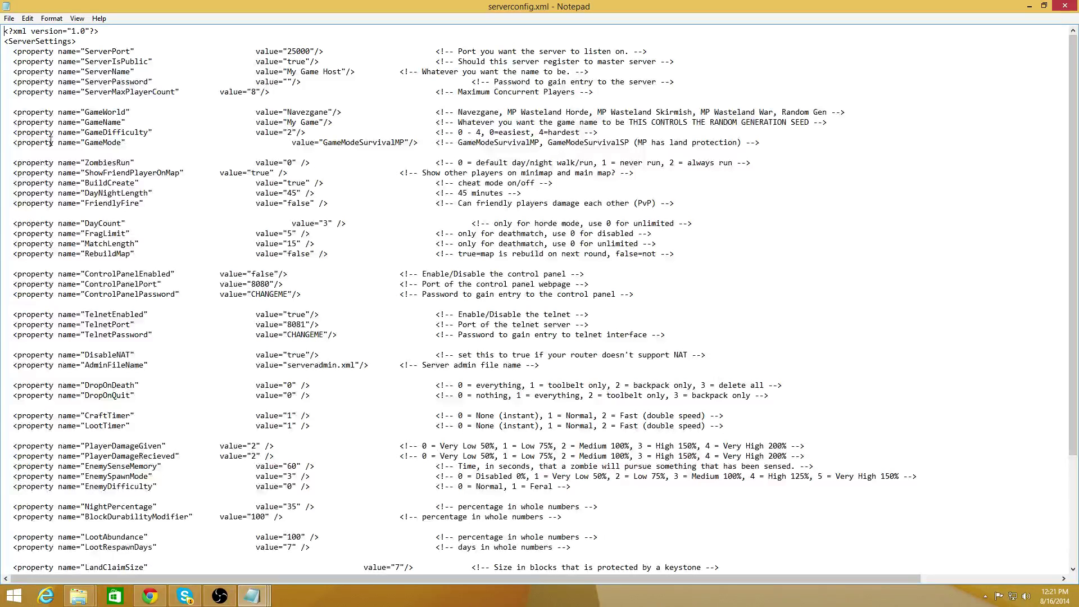
Highlight ServerPort 25000, ServerMaxPlayerCount 8 and settings down to AirDropFrequency.
{"action": "double_click", "coordinate": [289, 51]}
{"action": "left_click_drag", "start_coordinate": [247, 92], "coordinate": [272, 91]}
{"action": "left_click_drag", "start_coordinate": [909, 476], "coordinate": [465, 41]}
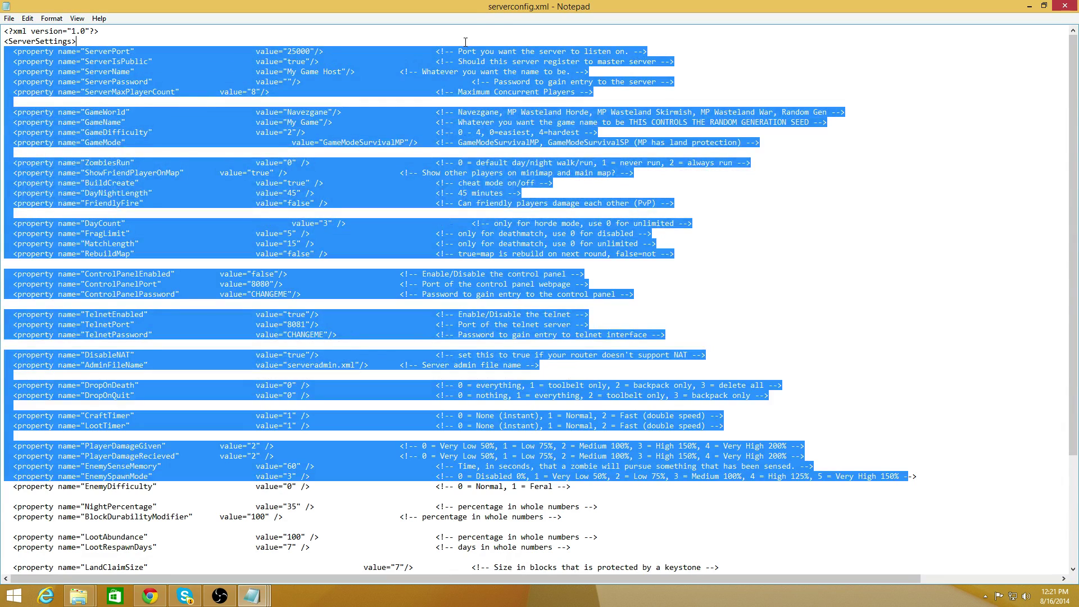
{"action": "scroll", "coordinate": [452, 257], "scroll_direction": "down", "scroll_amount": 5}
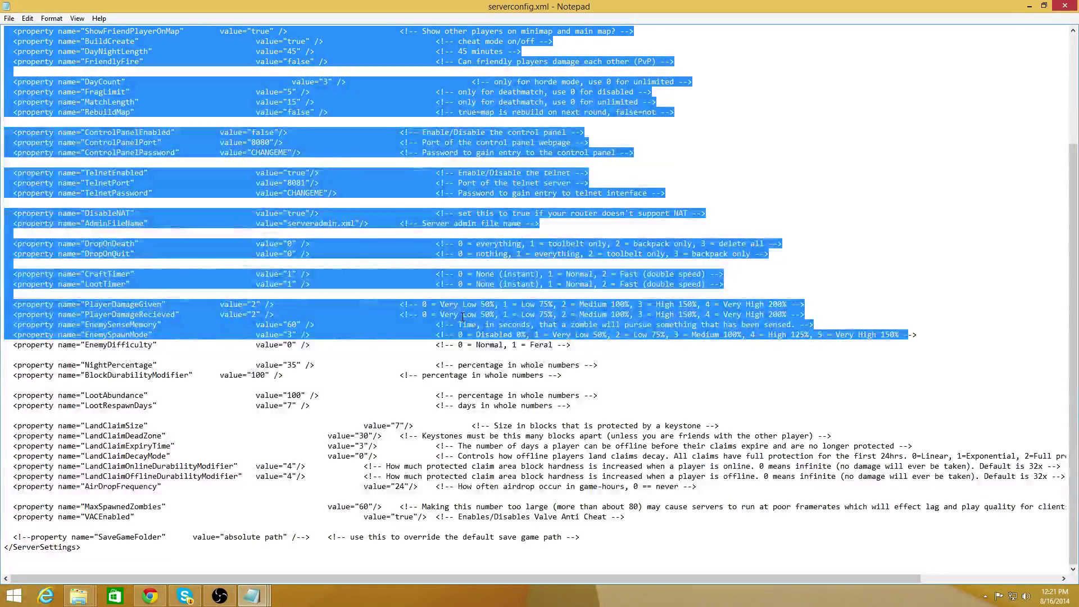
{"action": "left_click", "coordinate": [423, 484]}
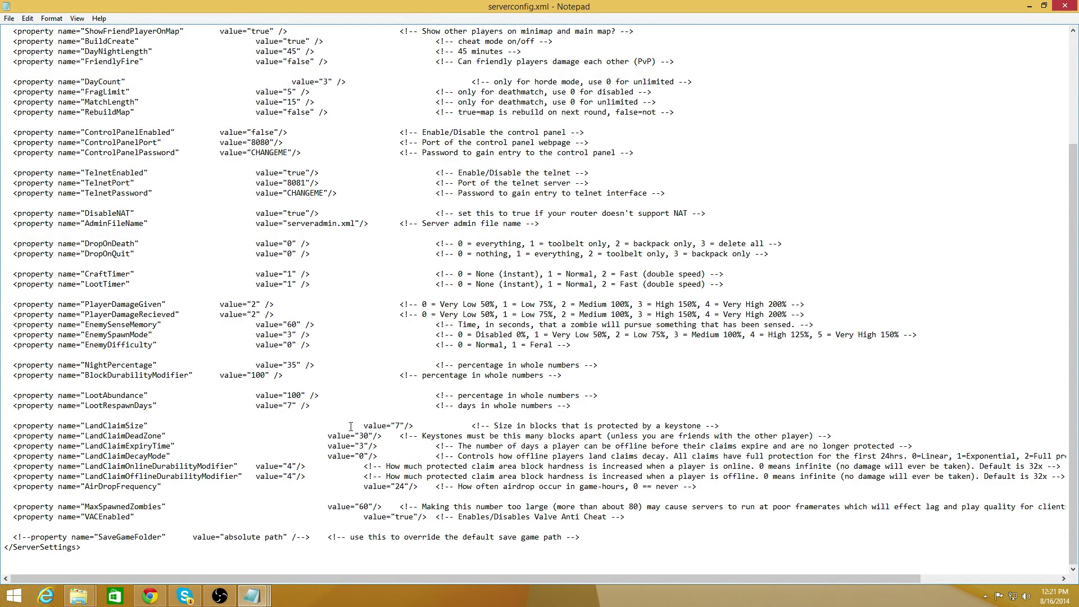
Search upward for 'change' to reach the TelnetPassword value, then restore Notepad's window.
{"action": "key", "text": "ctrl+f"}
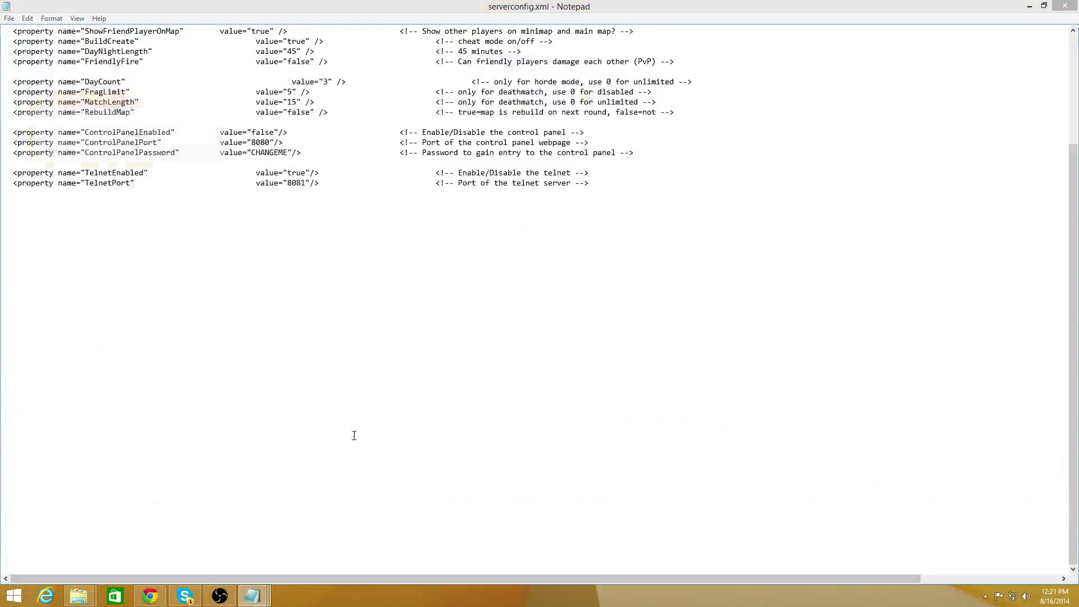
{"action": "type", "text": "change"}
{"action": "key", "text": "Return"}
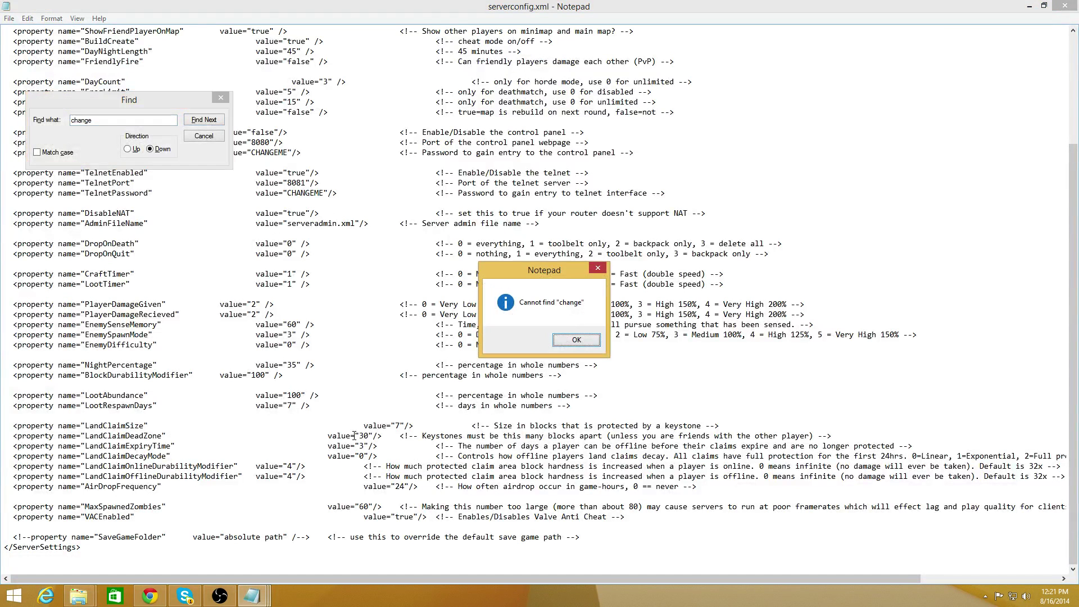
{"action": "key", "text": "Return"}
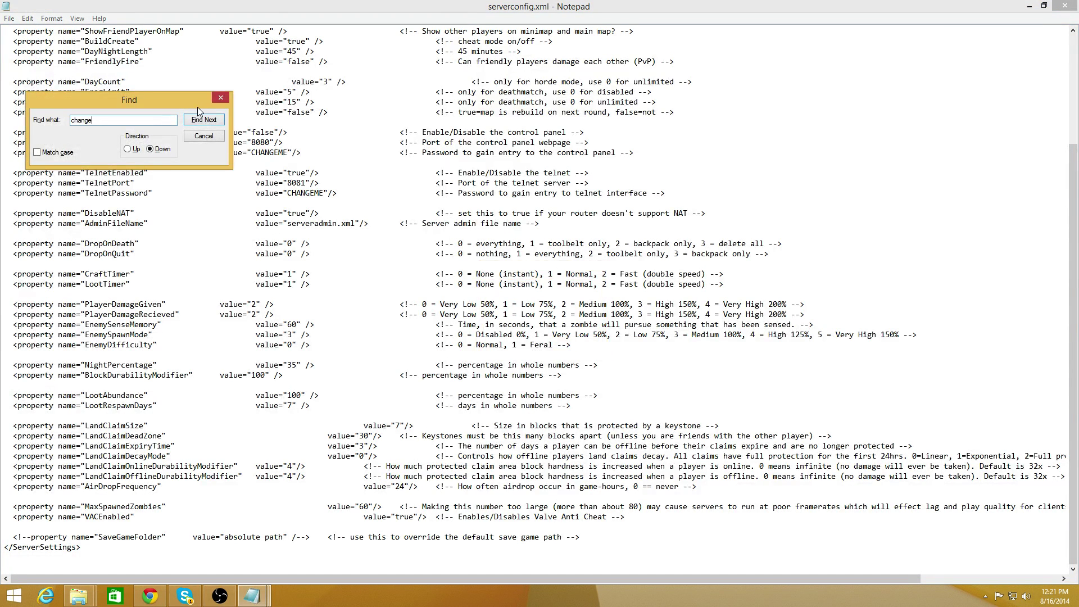
{"action": "left_click", "coordinate": [196, 123]}
{"action": "left_click", "coordinate": [557, 339]}
{"action": "left_click", "coordinate": [128, 149]}
{"action": "left_click", "coordinate": [214, 120]}
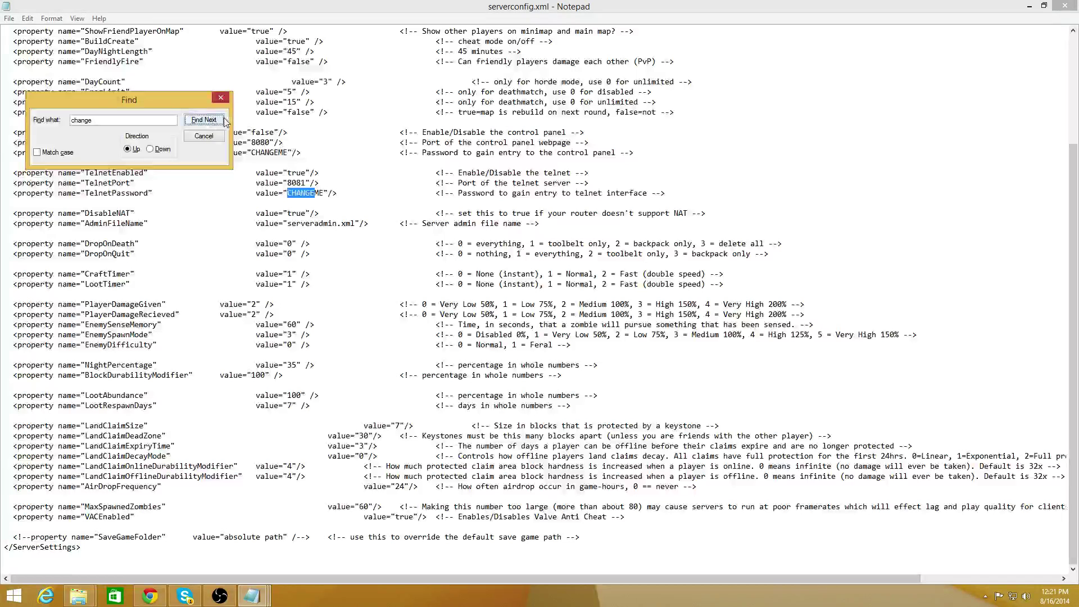
{"action": "left_click", "coordinate": [221, 98]}
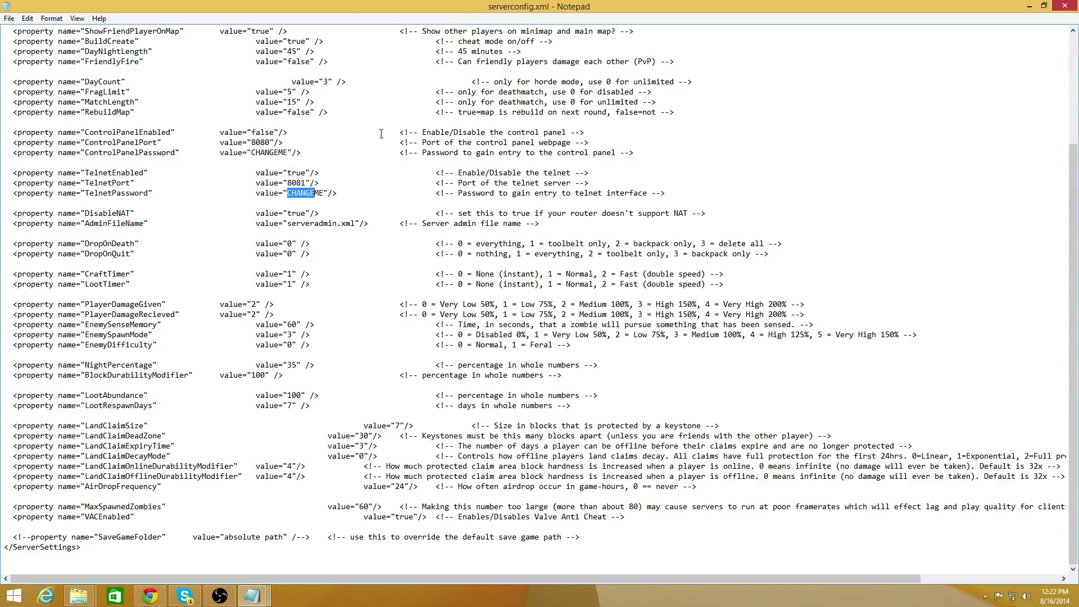
{"action": "double_click", "coordinate": [576, 7]}
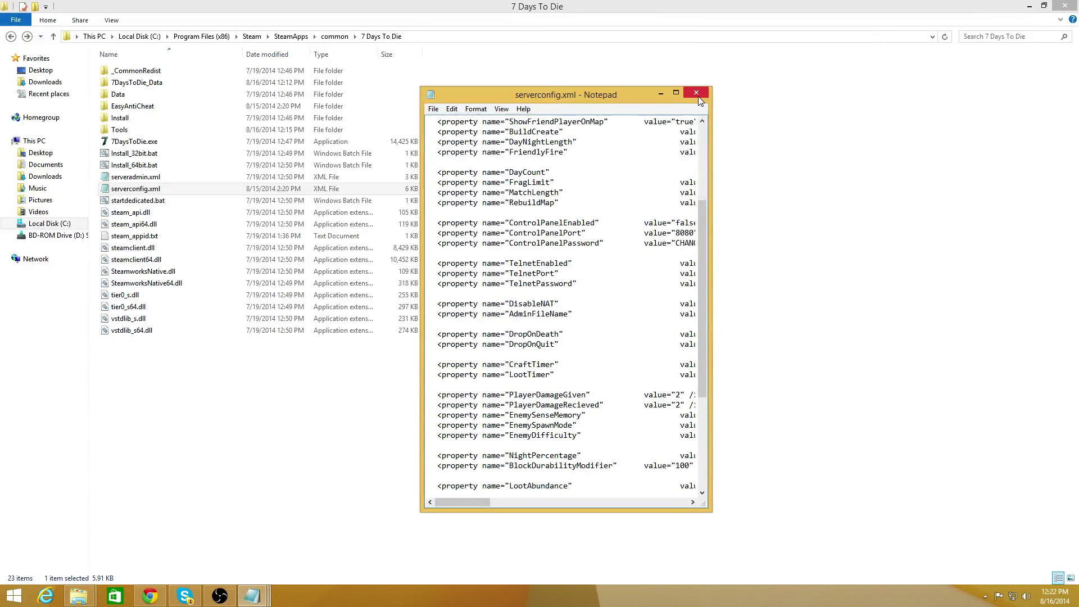
Close serverconfig.xml and run startdedicated.bat to launch the server and PuTTY.
{"action": "left_click", "coordinate": [697, 94]}
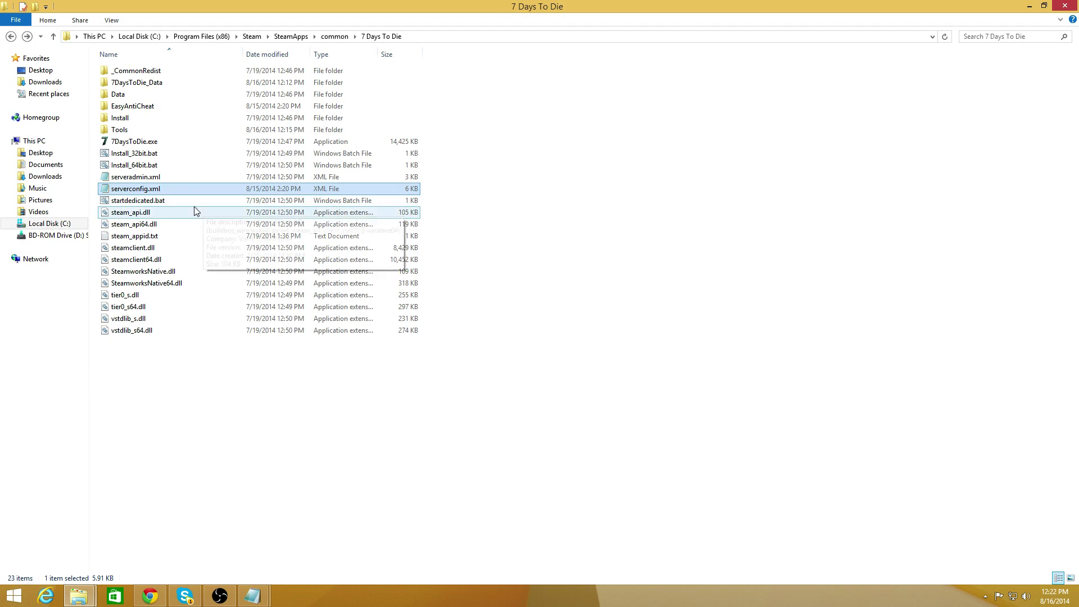
{"action": "left_click", "coordinate": [163, 204]}
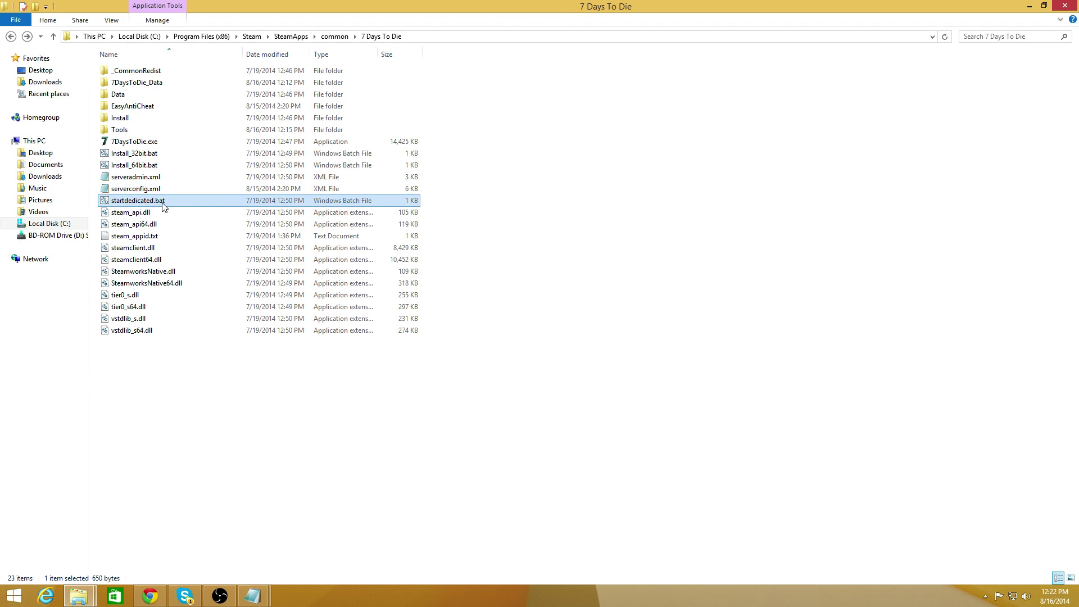
{"action": "double_click", "coordinate": [162, 204]}
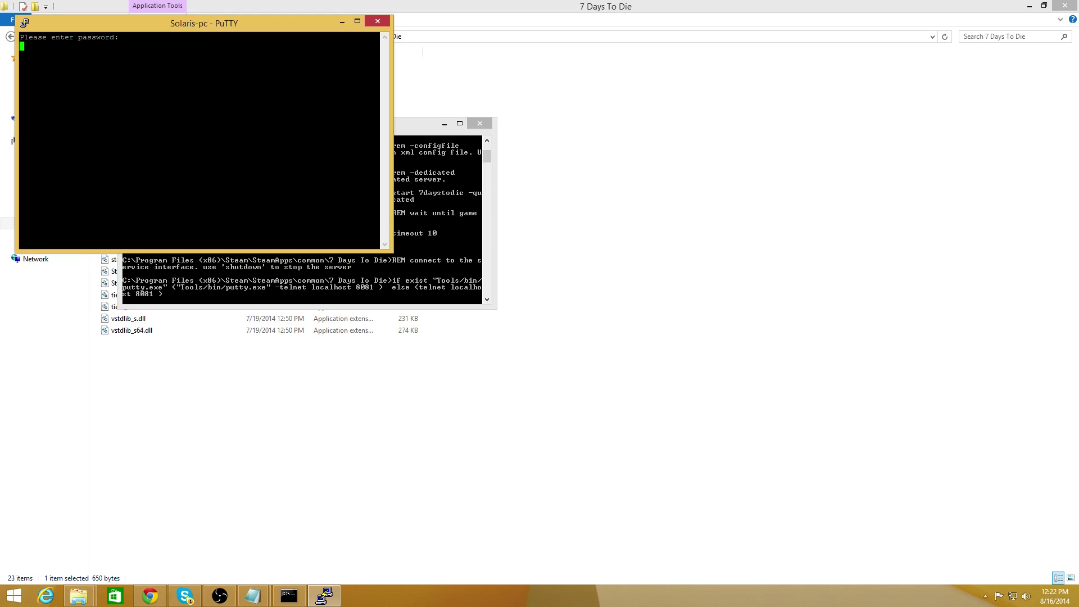
Log in with the telnet password, run help to list commands, and maximize PuTTY.
{"action": "type", "text": "CHANGEME"}
{"action": "key", "text": "Return"}
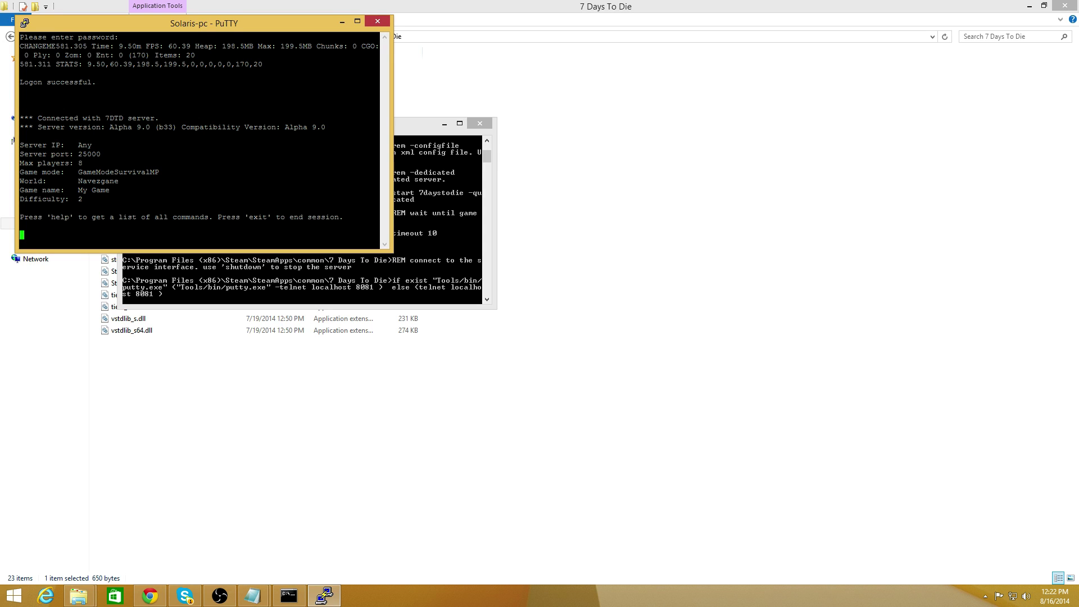
{"action": "type", "text": "help"}
{"action": "key", "text": "Return"}
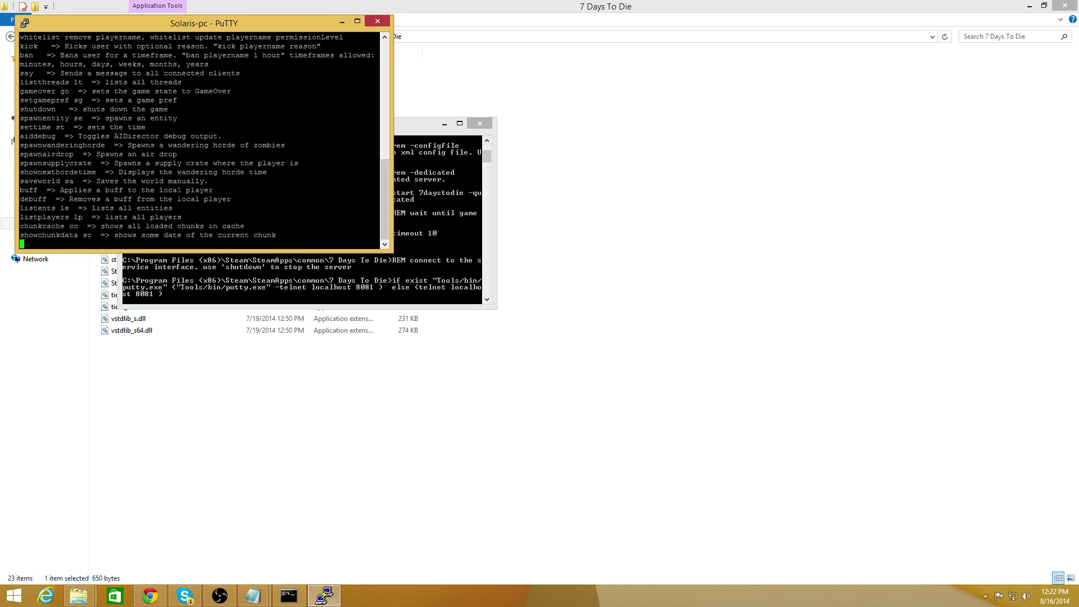
{"action": "left_click", "coordinate": [357, 21]}
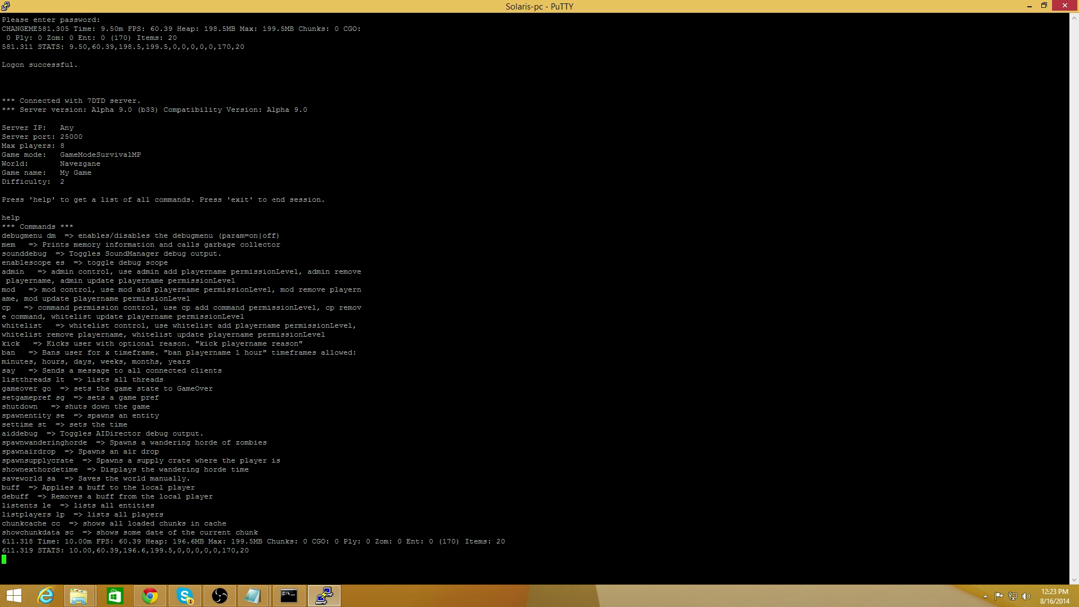
Restore the PuTTY console and close it, confirming the exit.
{"action": "double_click", "coordinate": [561, 11]}
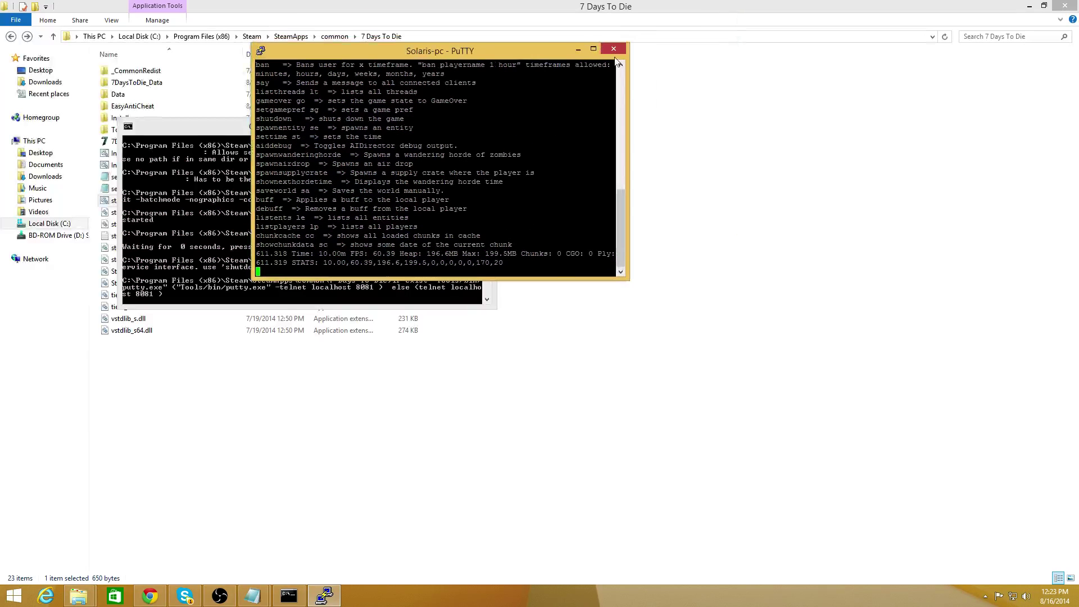
{"action": "left_click", "coordinate": [616, 50]}
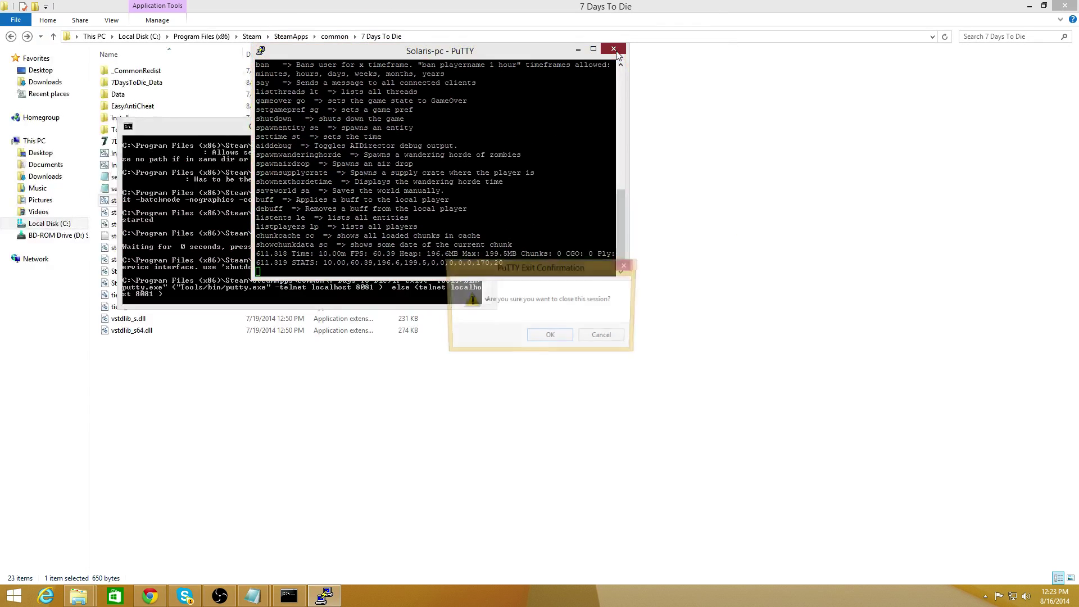
{"action": "left_click", "coordinate": [551, 338]}
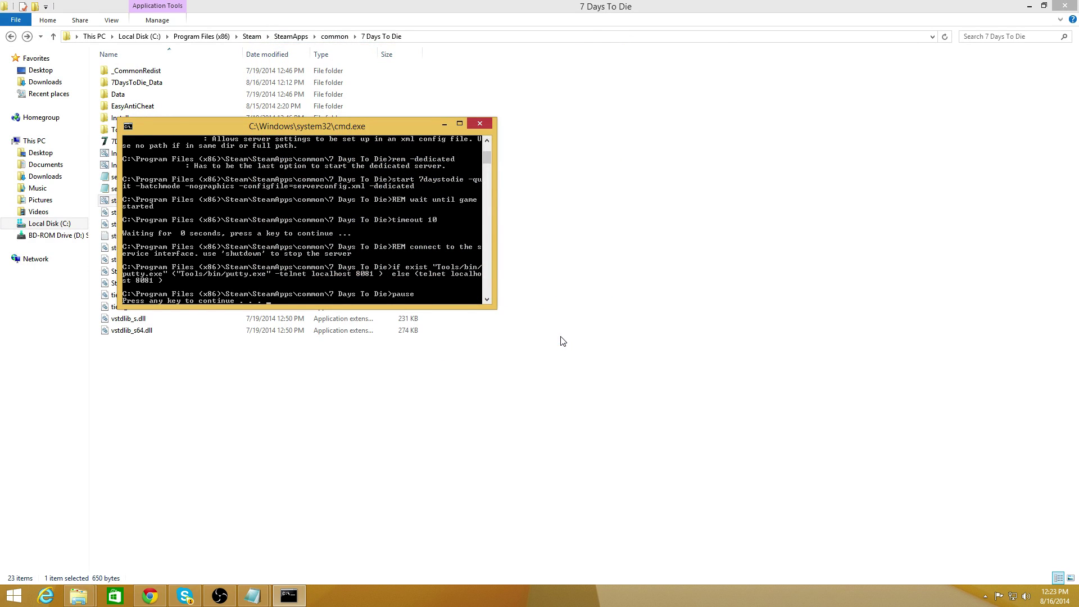